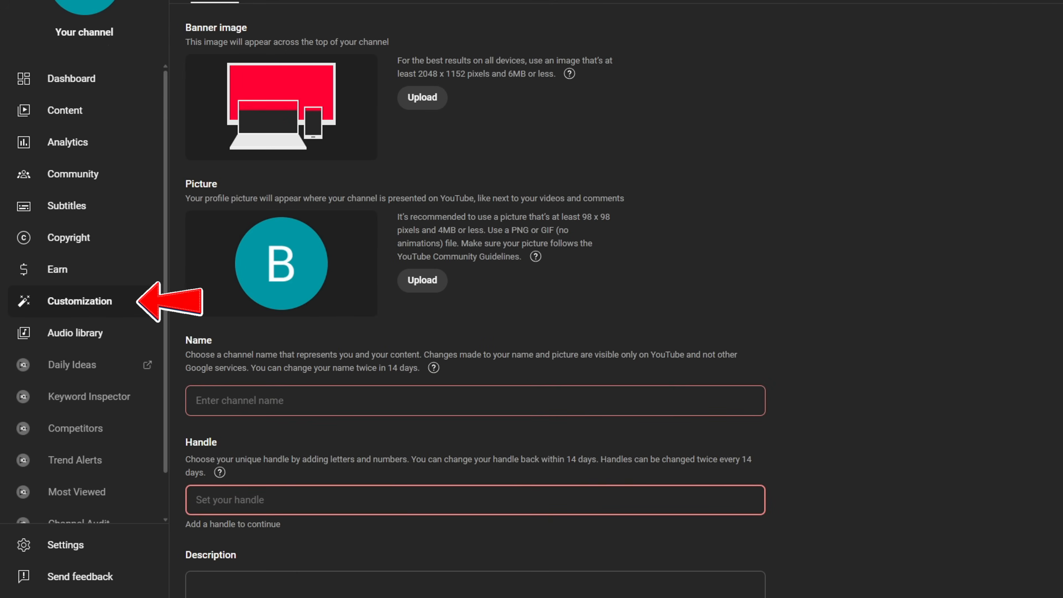
Name the channel Global Alert Zone and set its handle to GlobalAlertZone.
left_click(419, 428)
type("Global Alert Zone")
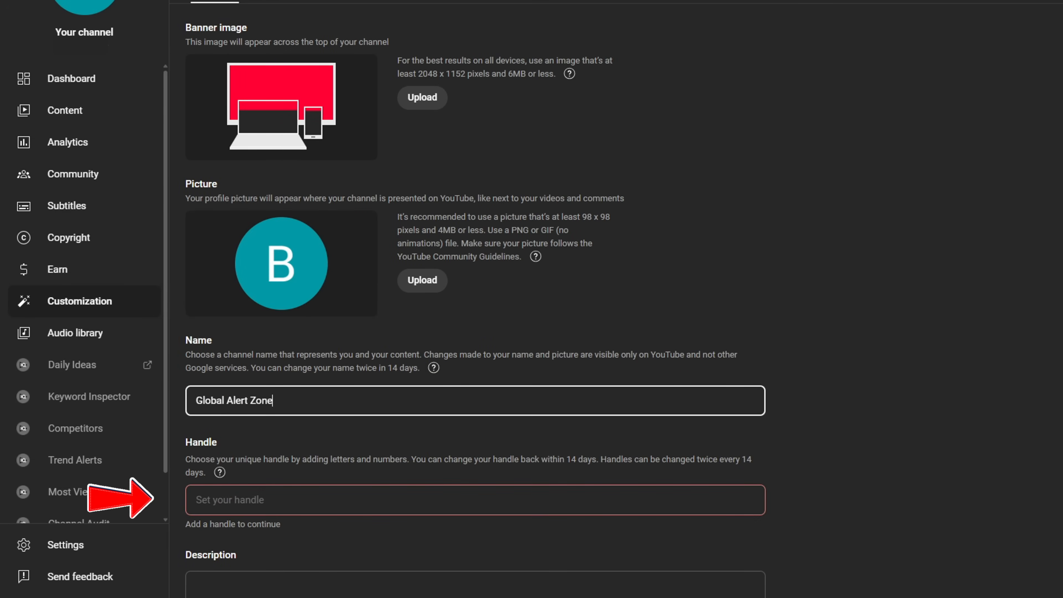
left_click(418, 499)
type("GlobalAlertZone")
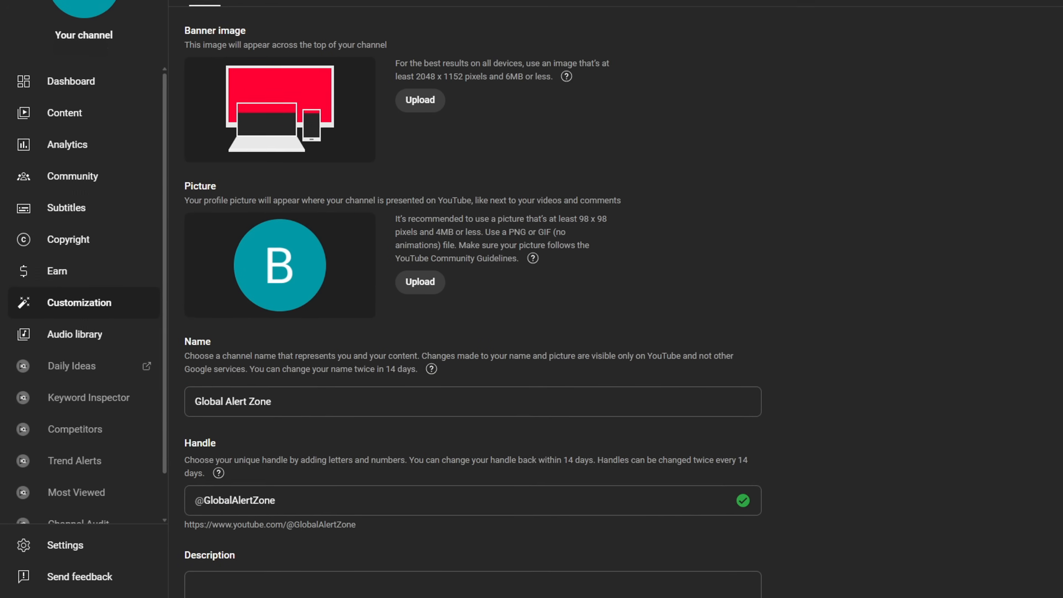
Copy the Global Alert Zone channel description from ChatGPT into the channel's description in YouTube Studio.
key("alt+Tab")
left_click_drag(347, 309, 418, 322)
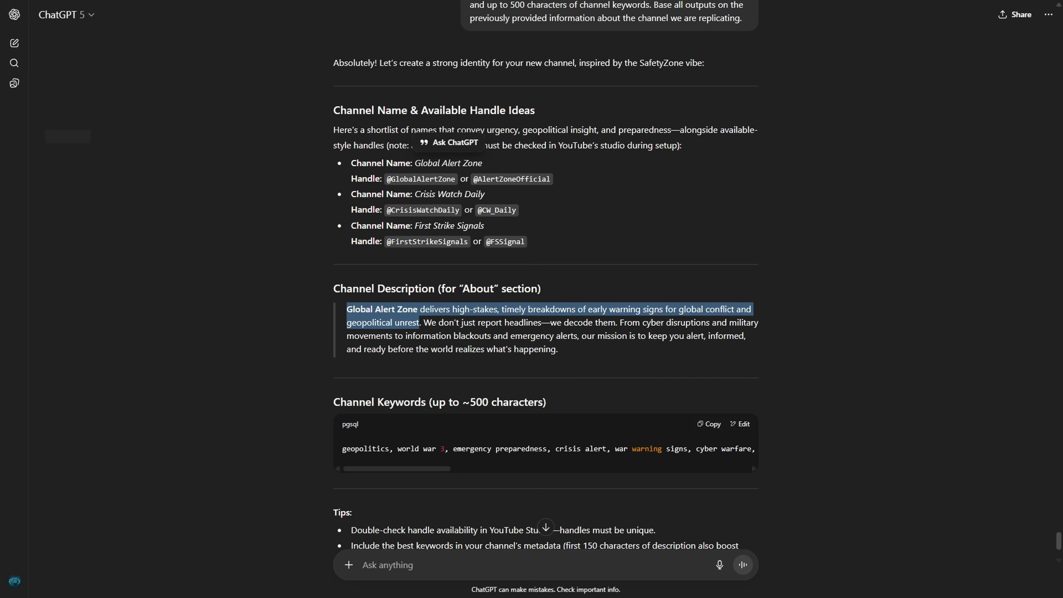
key("alt+Tab")
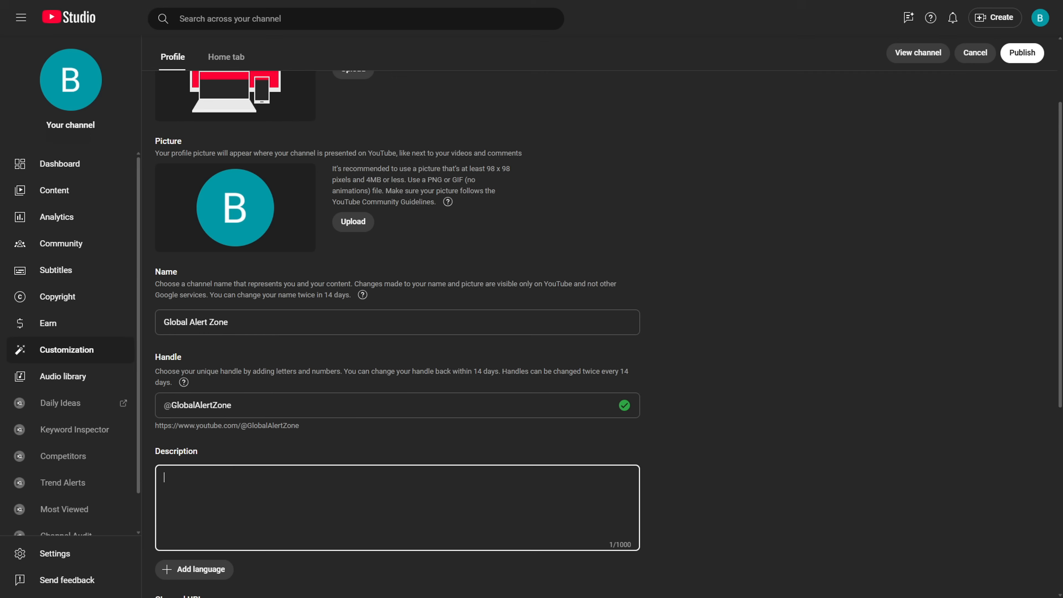
type("Global Alert Zone delivers high-stakes, timely breakdowns of early warning signs for global conflict and geopolitical unrest. We don’t just report headlines—we decode them. From cyber disruptions and military movements to information blackouts and emergency alerts, our mission is to keep you alert, informed, and ready before the world realizes what’s happening.")
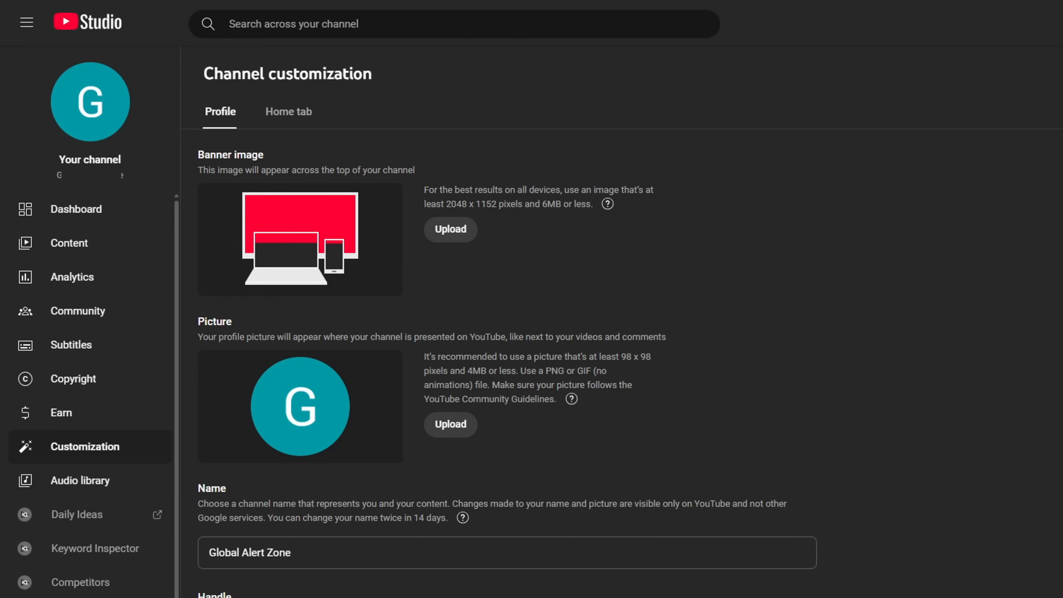
Remove the Short videos and Past live streams sections from the channel's home layout, and open the options for adding a section.
left_click(288, 111)
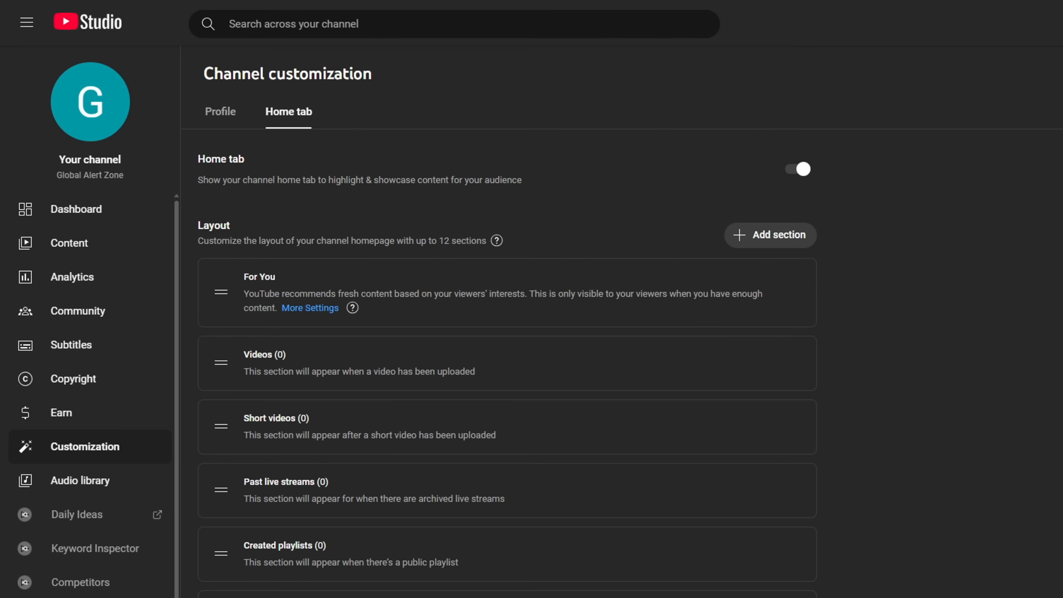
left_click(791, 426)
left_click(908, 428)
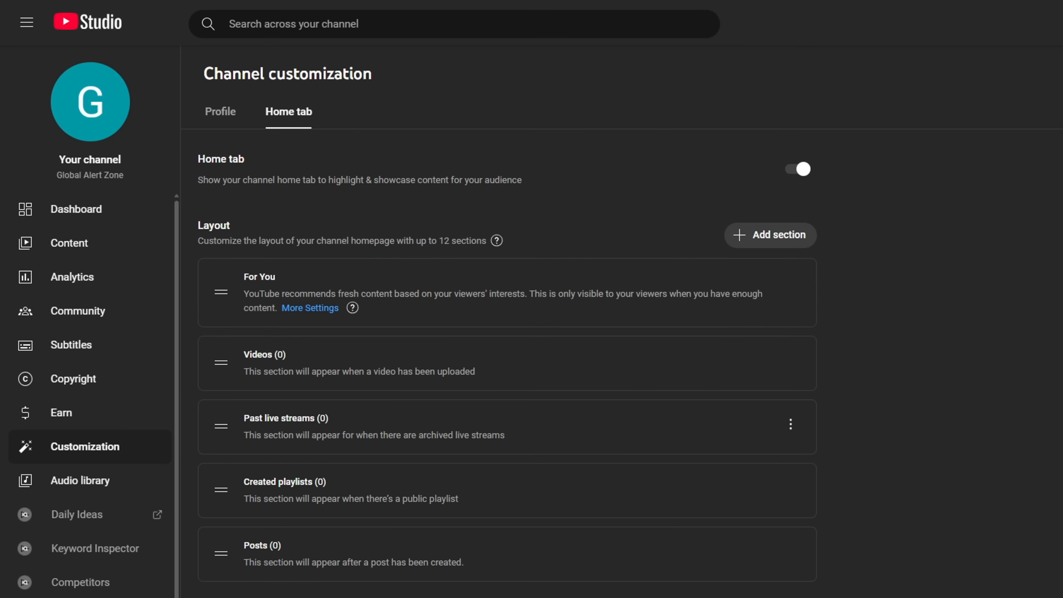
left_click(790, 424)
left_click(801, 429)
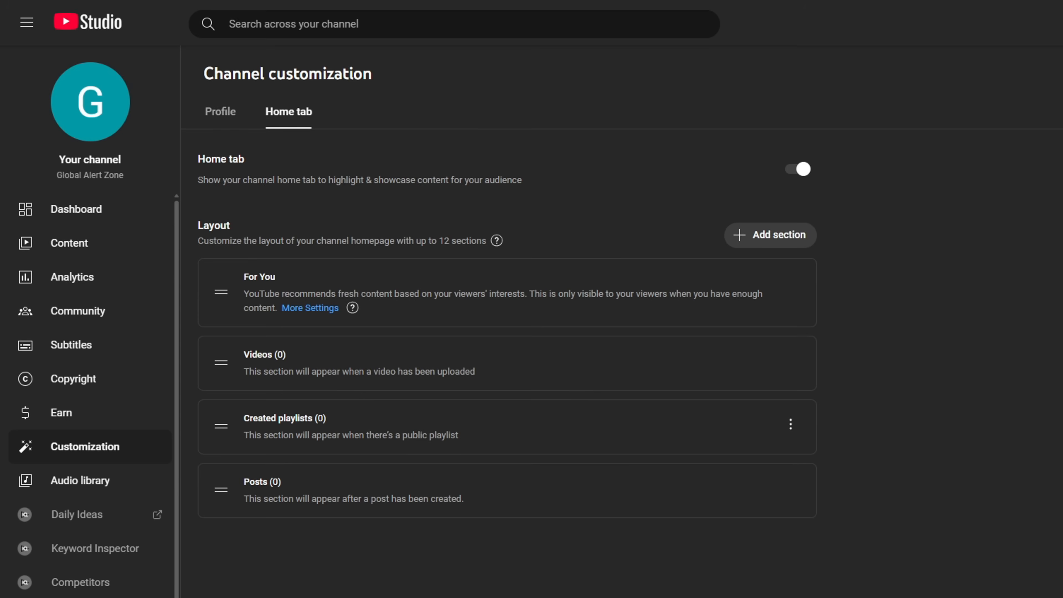
left_click(770, 234)
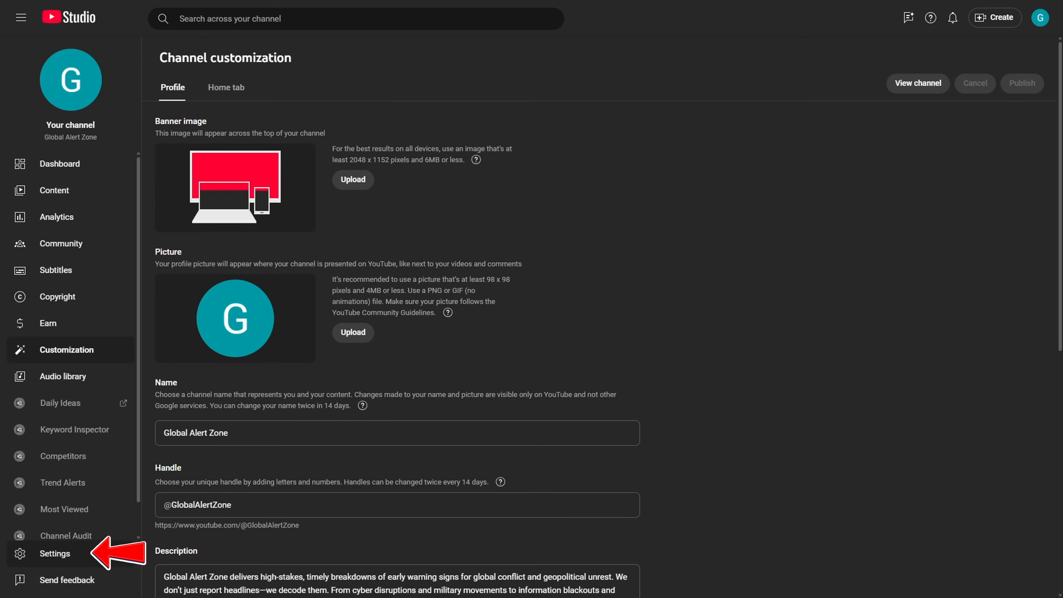
Paste the prepared keyword list, from geopolitics to global stability, into the channel keywords in the channel's basic info settings.
left_click(55, 553)
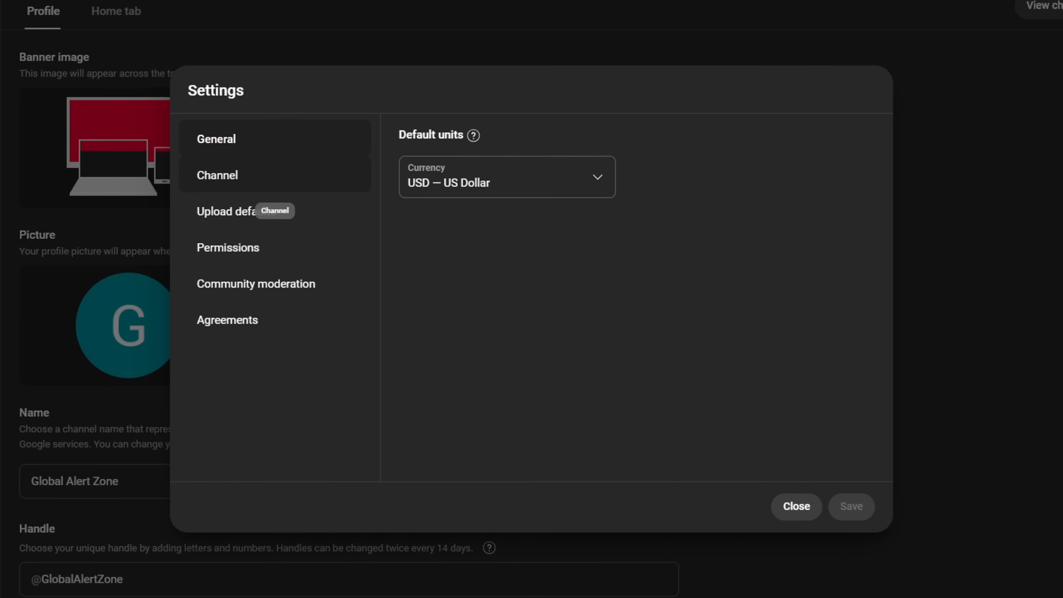
left_click(272, 175)
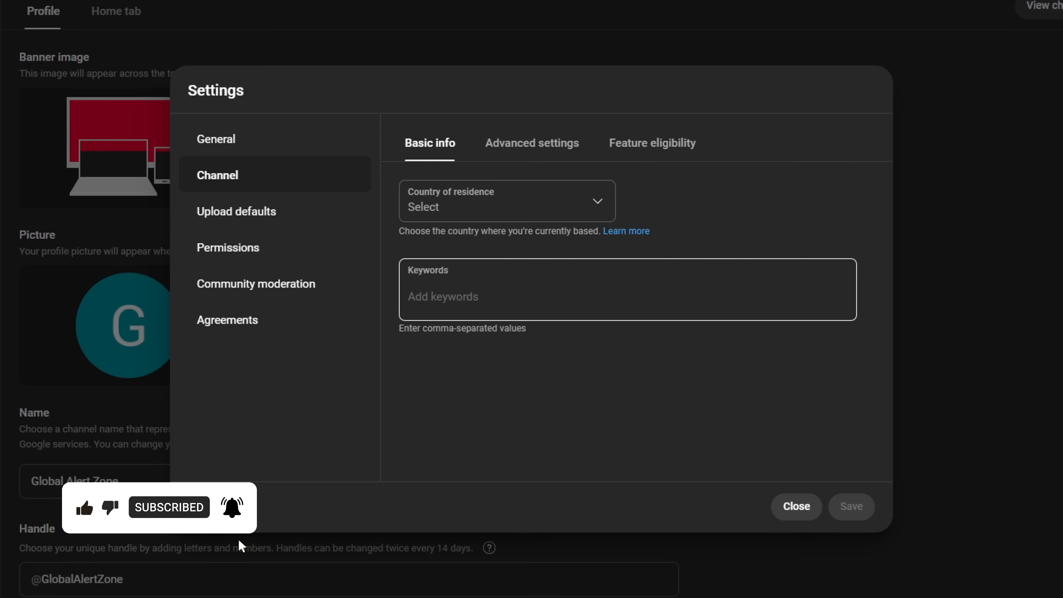
key("ctrl+v")
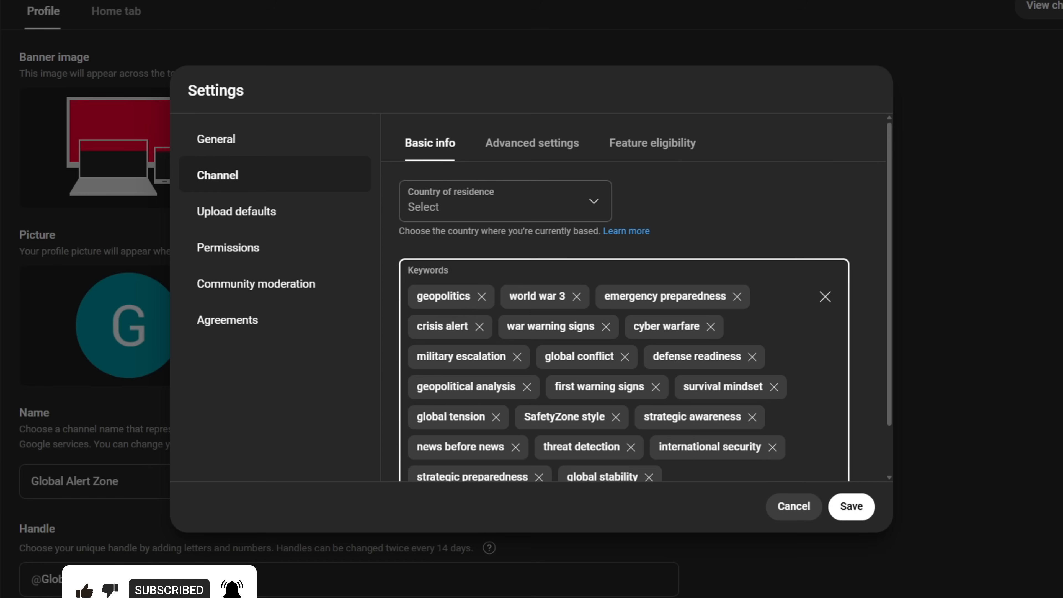
Set the channel as not made for kids in the advanced channel settings.
scroll(644, 302, "down", 1)
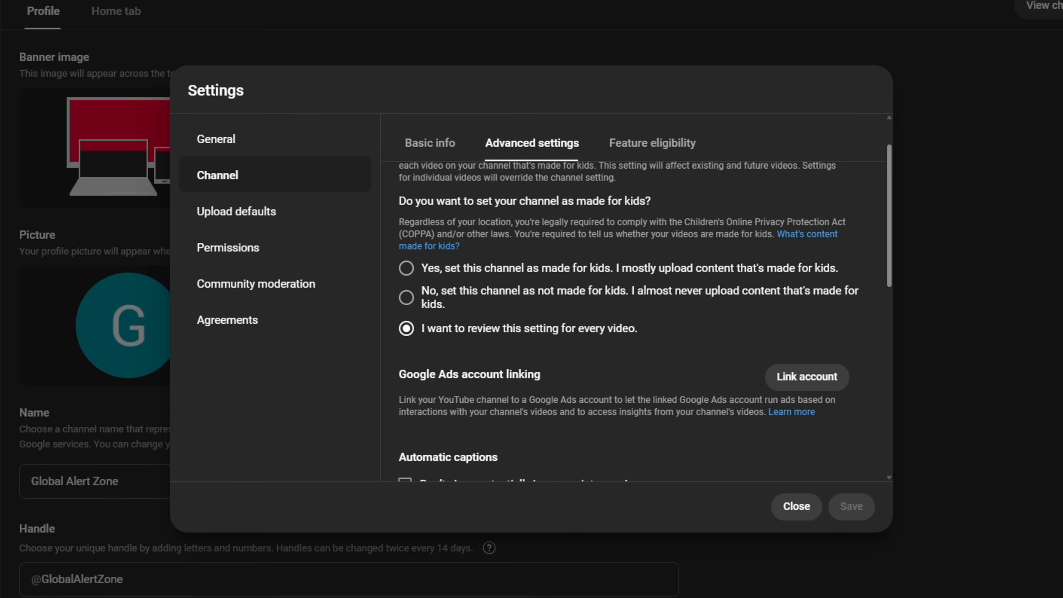
left_click(406, 297)
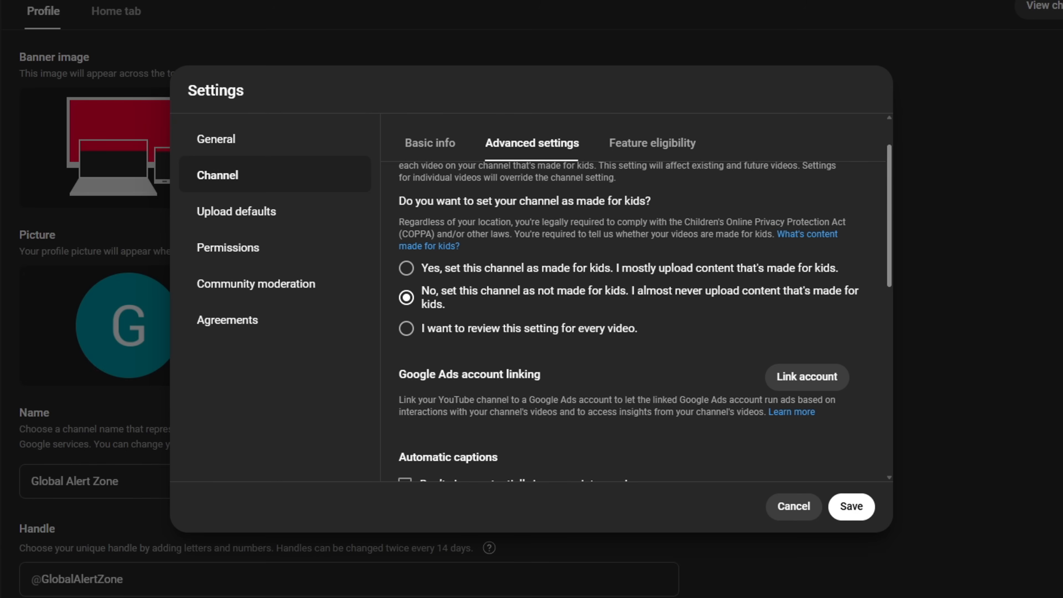
scroll(644, 318, "down", 4)
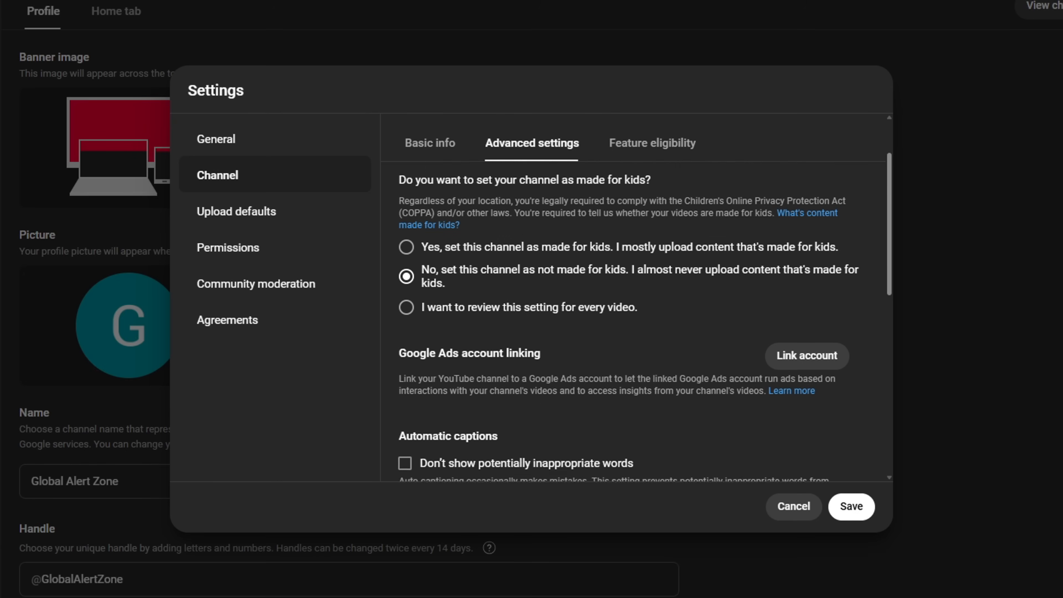
scroll(644, 318, "down", 3)
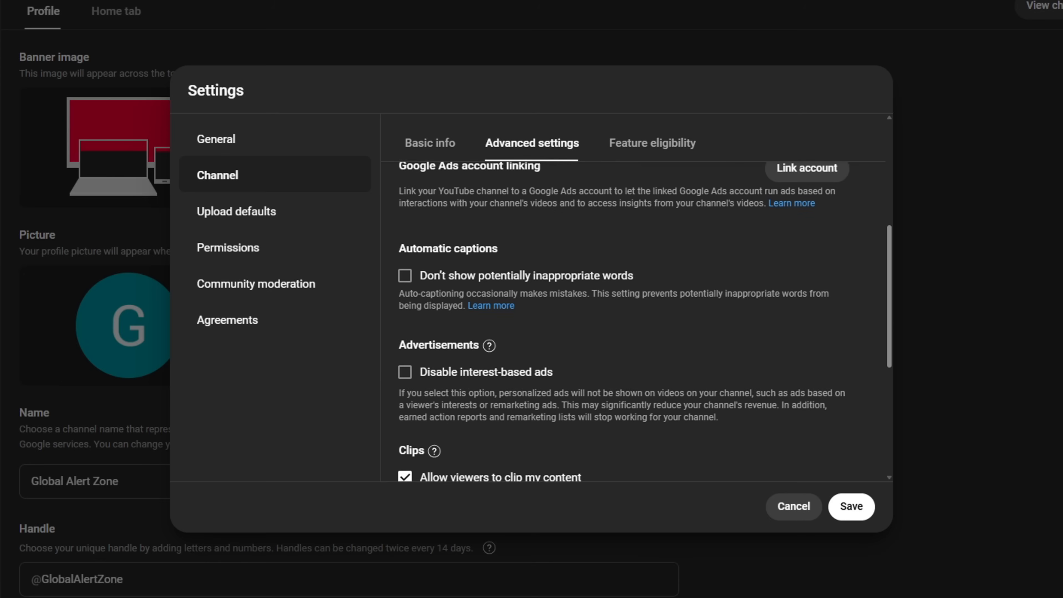
Review the channel's feature eligibility, including the details of the intermediate features.
left_click(652, 143)
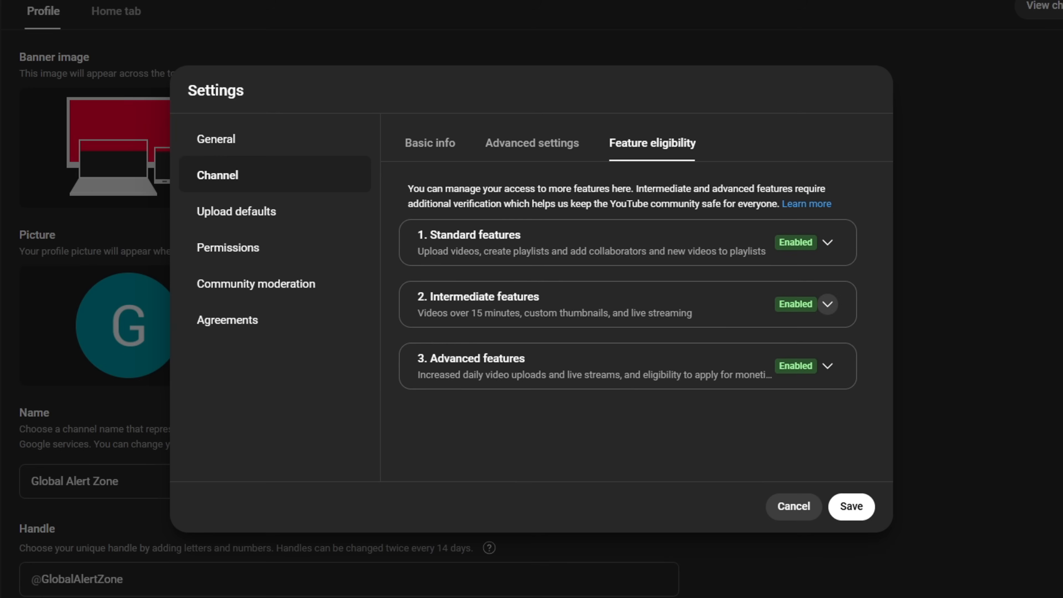
left_click(827, 304)
scroll(828, 304, "down", 1)
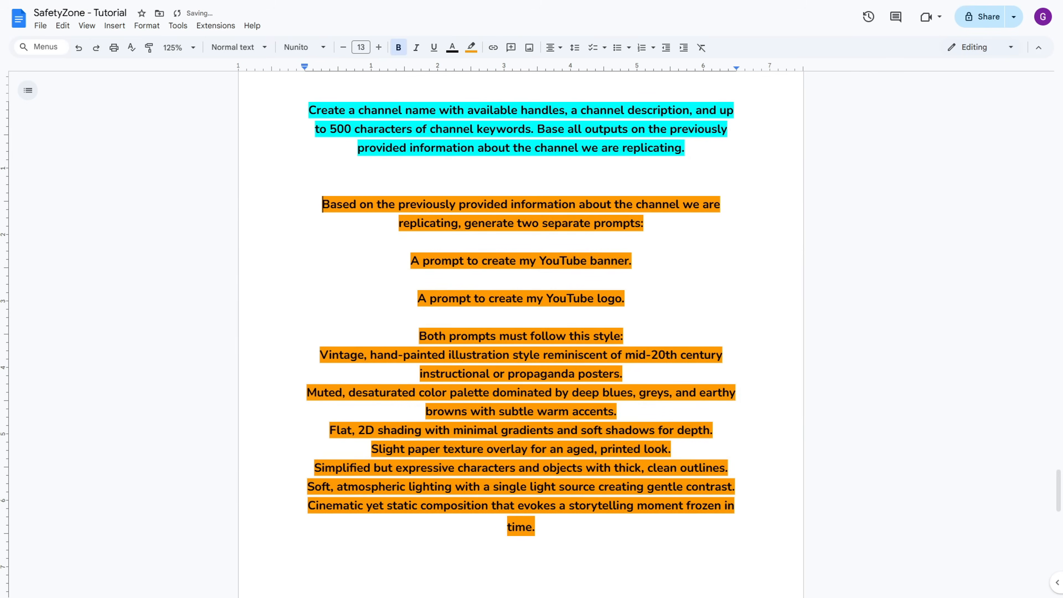
Copy the orange request for YouTube banner and logo prompts from the SafetyZone - Tutorial document and submit it to ChatGPT.
scroll(520, 293, "down", 5)
key("ctrl+a")
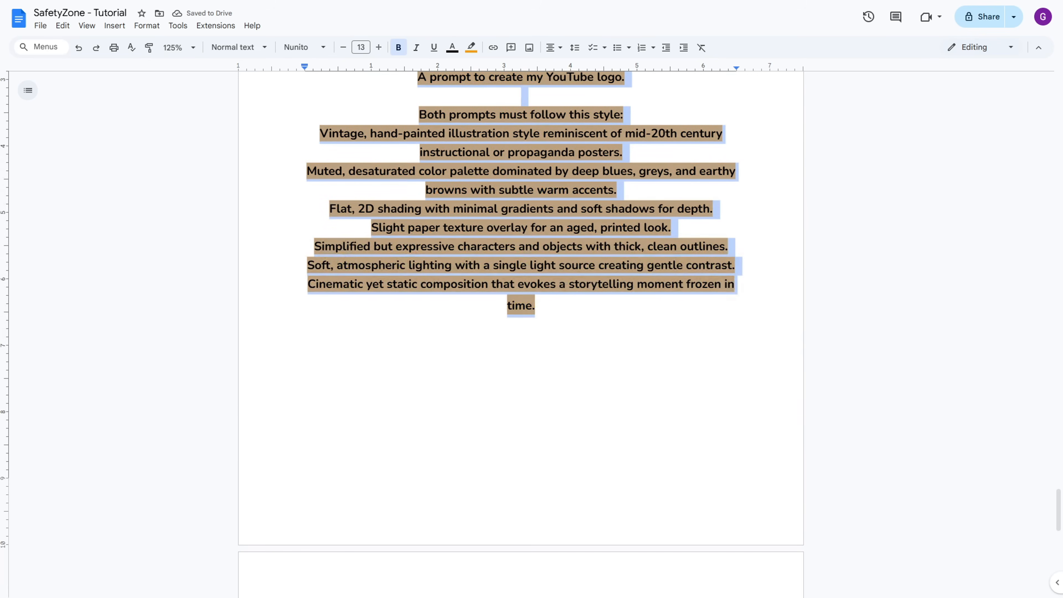
scroll(521, 293, "up", 4)
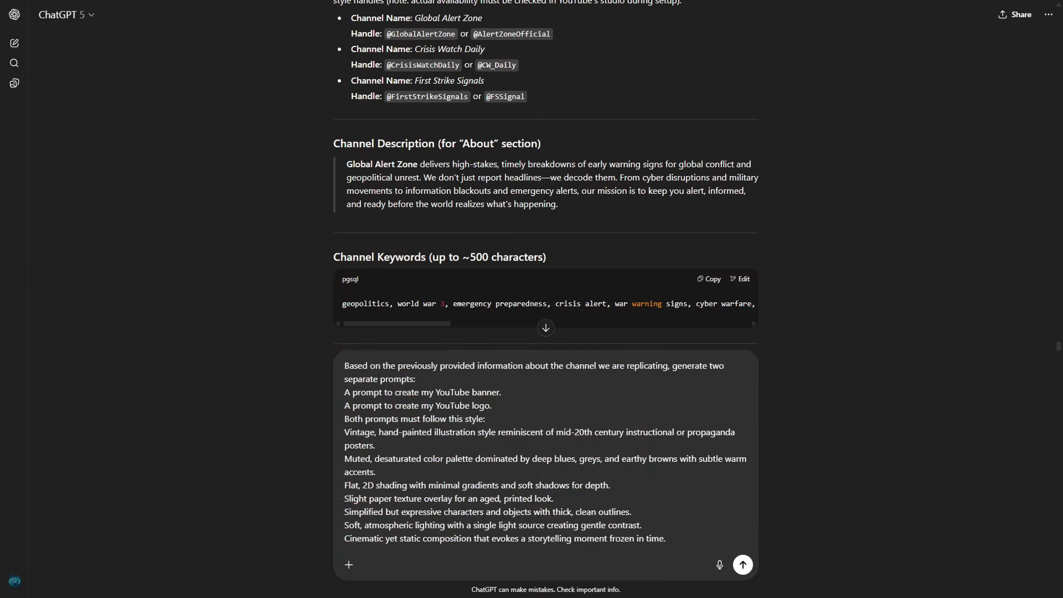
key("Return")
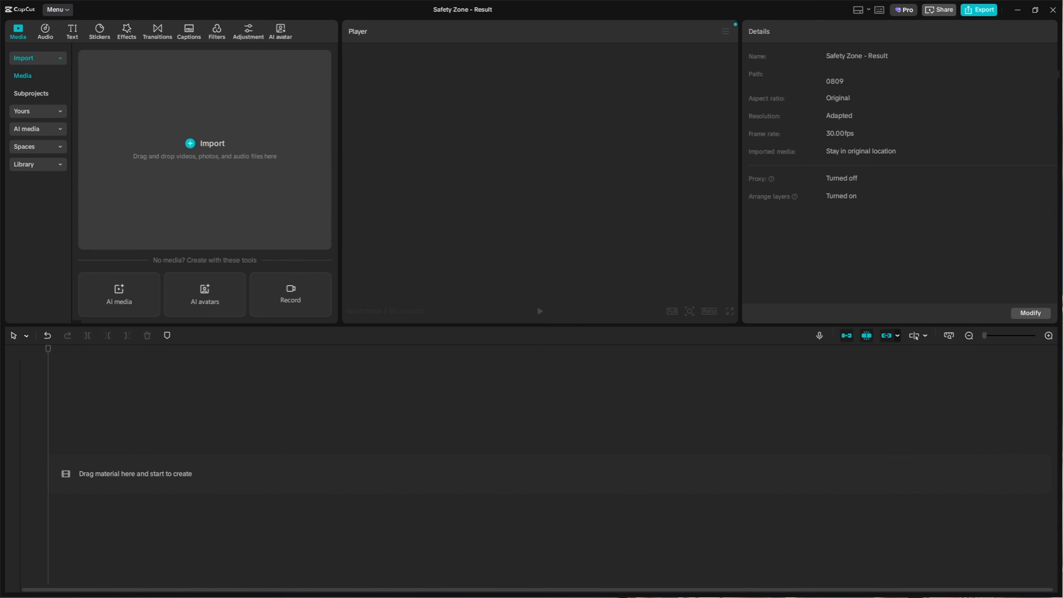
Import the voice, sound and numbered image files into the CapCut project, and add Marching song.mp3 to the timeline.
left_click_drag(1004, 597, 232, 134)
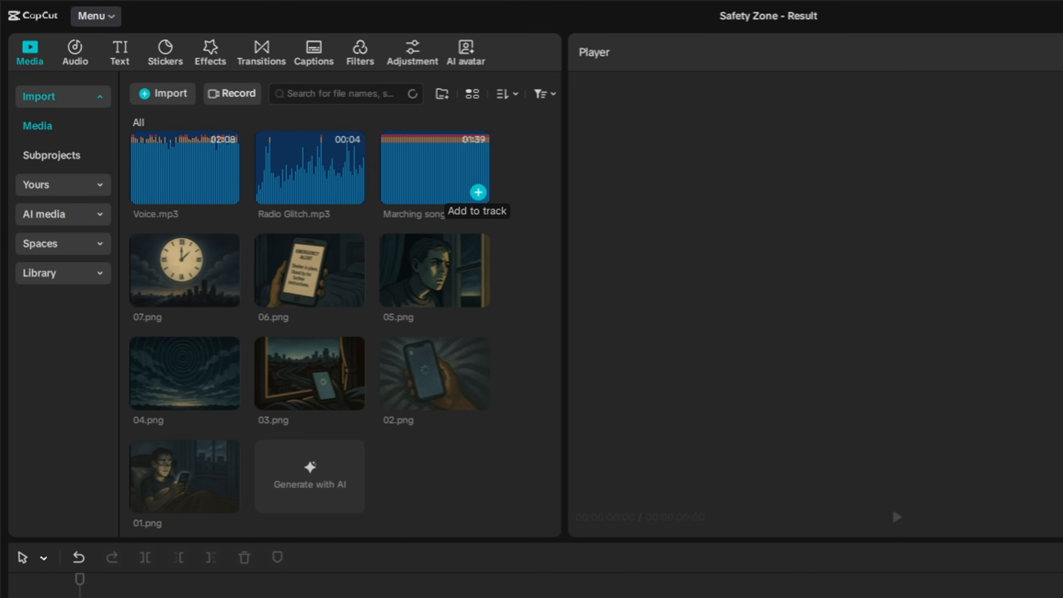
left_click(478, 192)
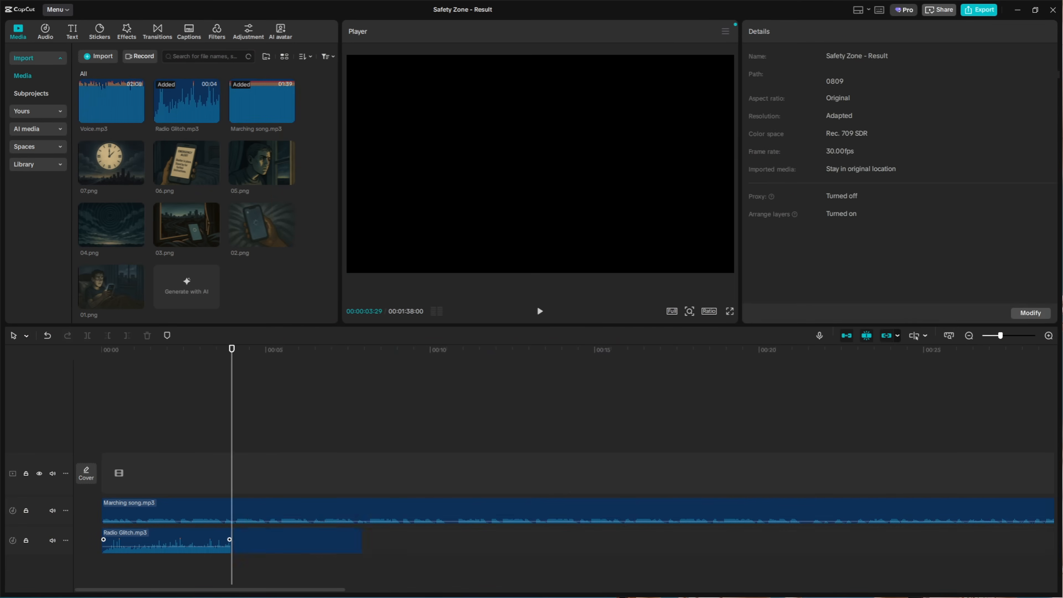
Repeat the Radio Glitch.mp3 clip end to end along its audio track by pasting copies.
key("ctrl+v")
key("ctrl+v")
key("ctrl+v")
key("ctrl+v")
key("ctrl+v")
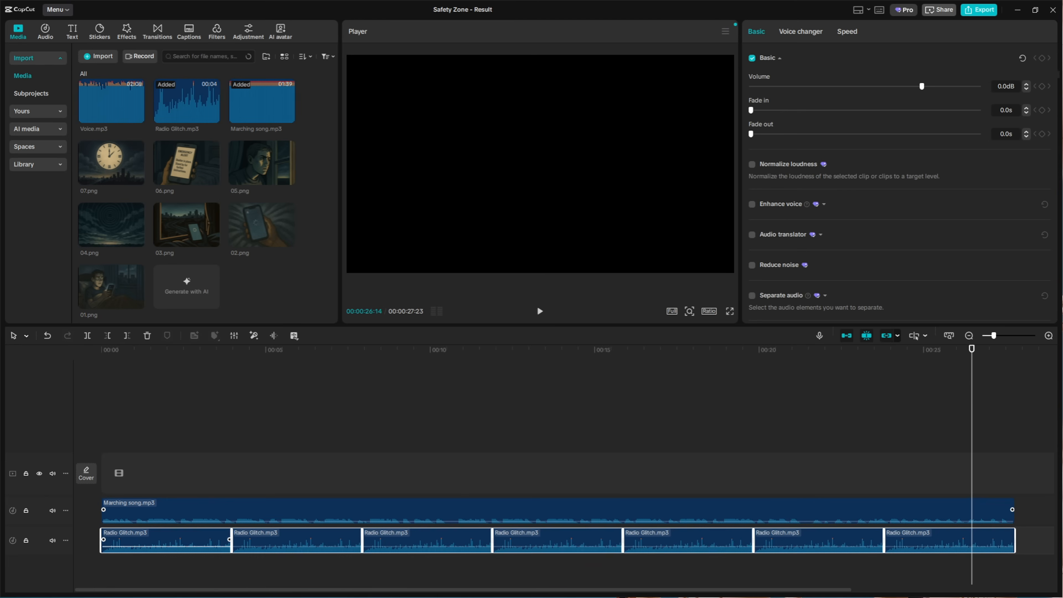
key("ctrl+v")
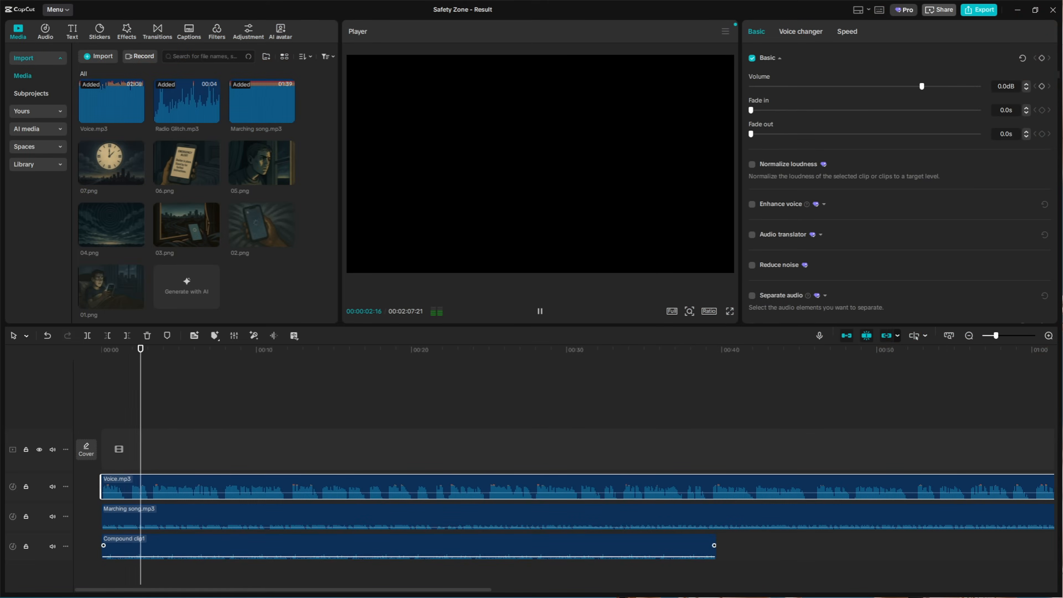
Set the volume of the radio glitch compound clip to -17 dB, and select the Marching song.mp3 clip.
left_click(409, 546)
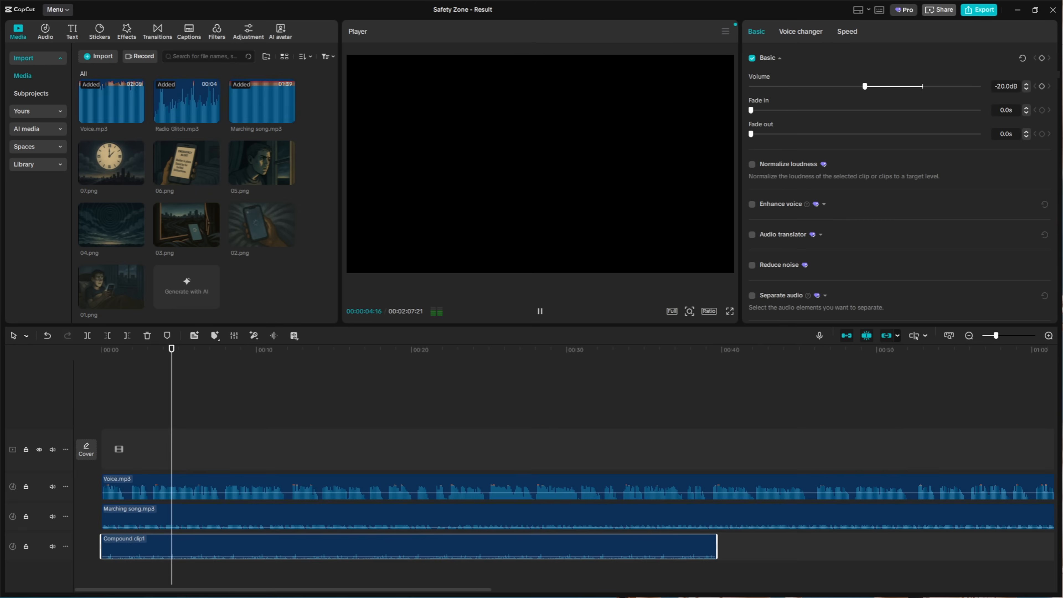
left_click(1025, 84)
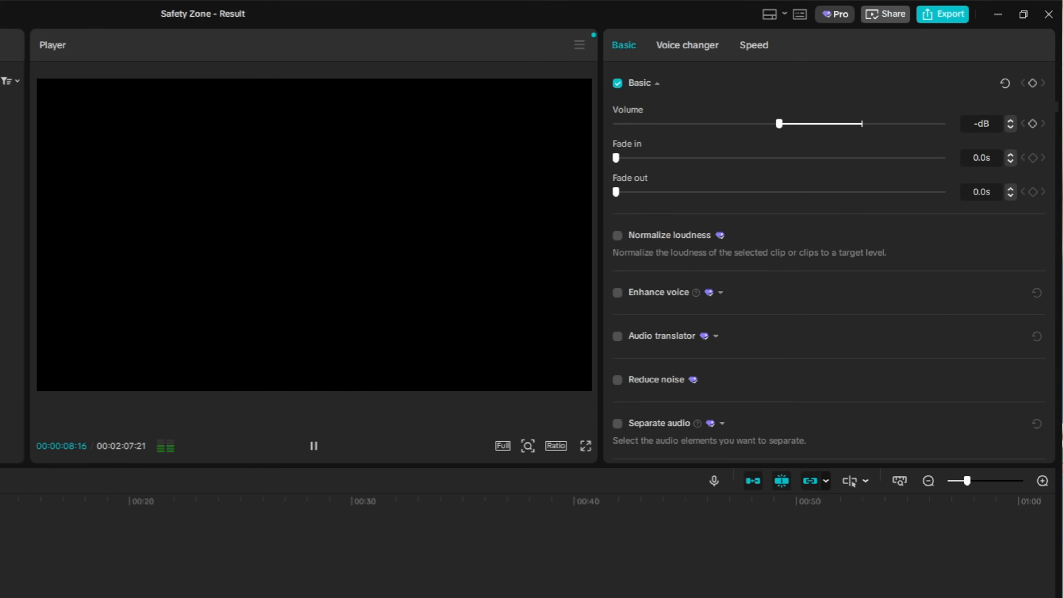
type("-17")
key("Return")
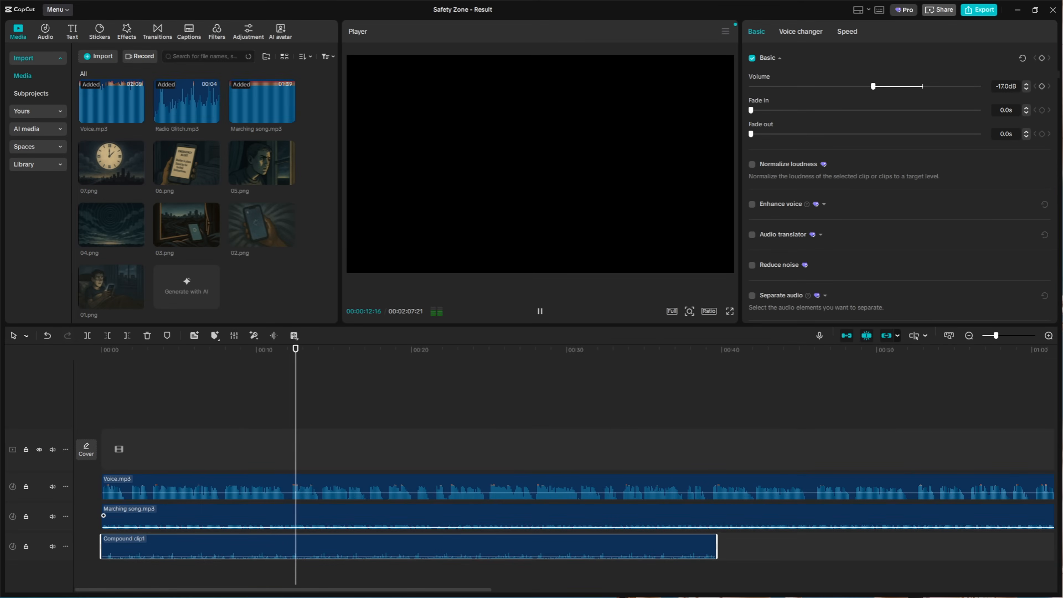
left_click(544, 517)
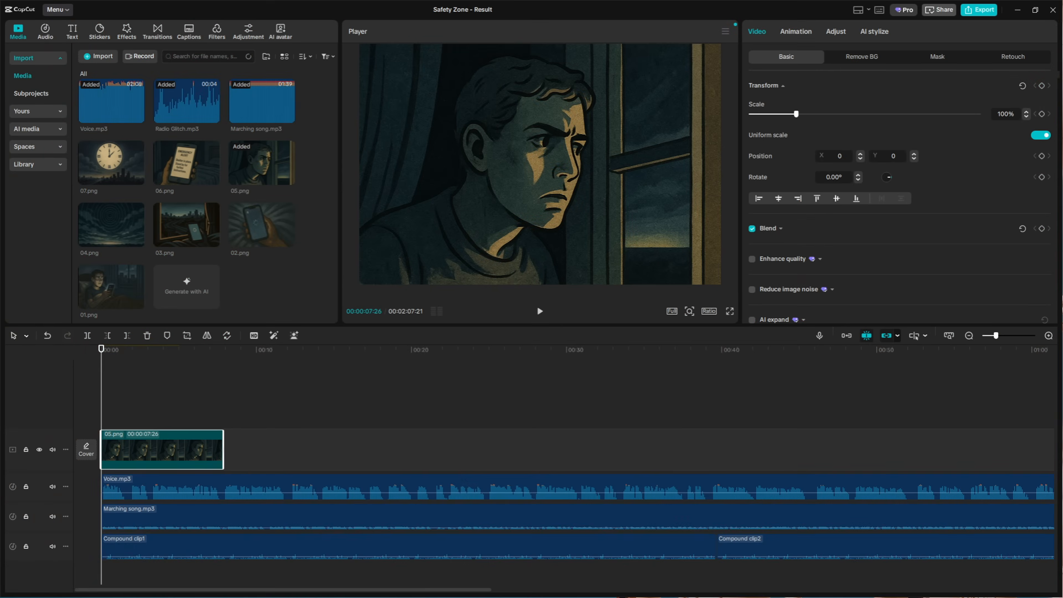
Replace the 05.png clip at the start of the timeline with 01.png, lasting 10 seconds.
left_click_drag(224, 449, 260, 450)
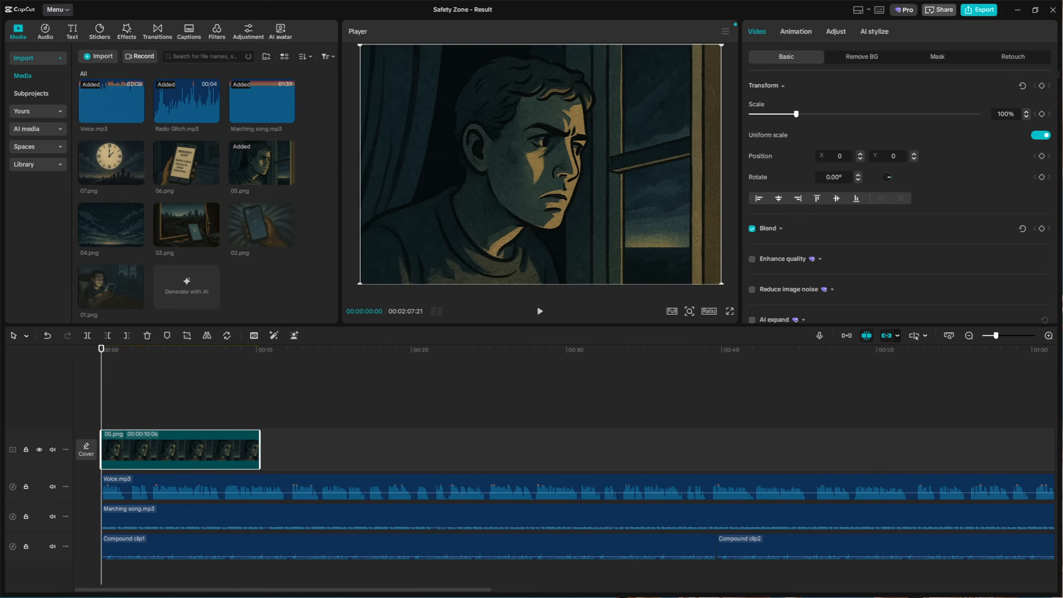
key("Delete")
left_click_drag(111, 287, 113, 449)
left_click_drag(179, 450, 246, 449)
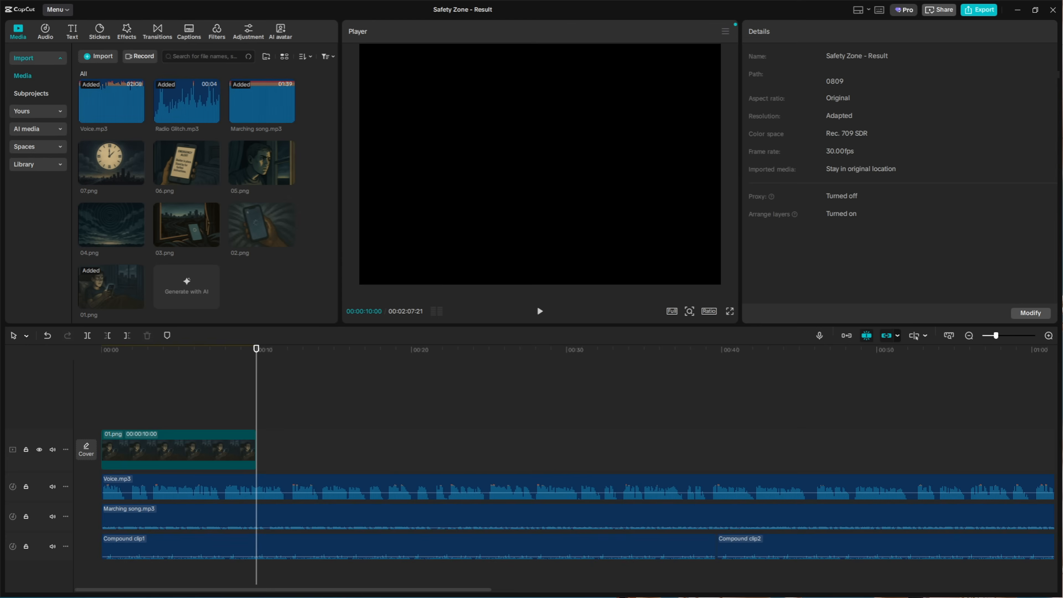
Add 02.png directly after 01.png on the timeline and trim it to 10 seconds.
left_click(287, 240)
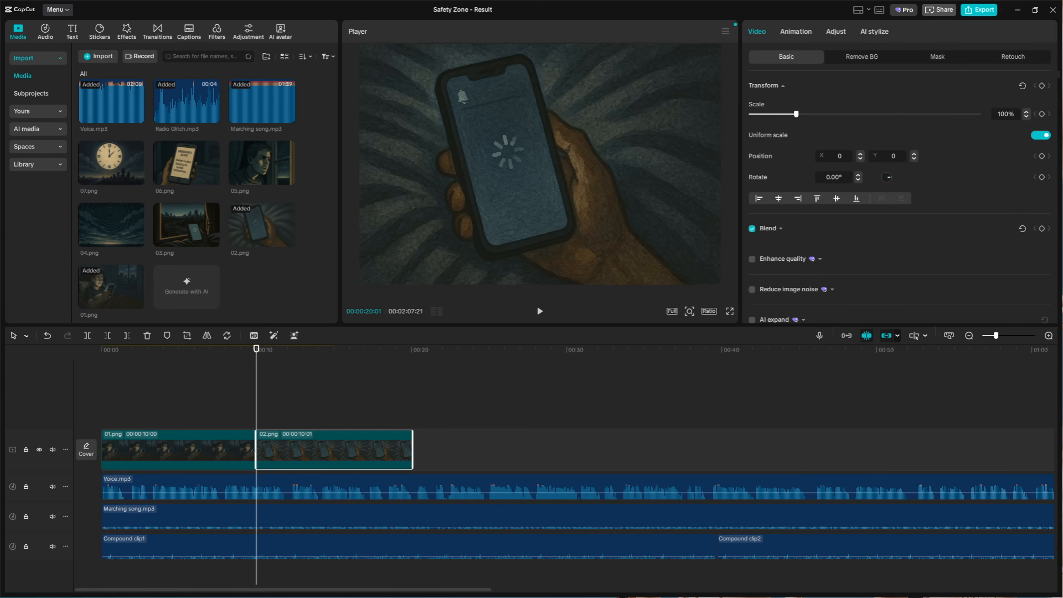
left_click(412, 406)
left_click_drag(412, 449, 412, 449)
scroll(406, 449, "up", 3)
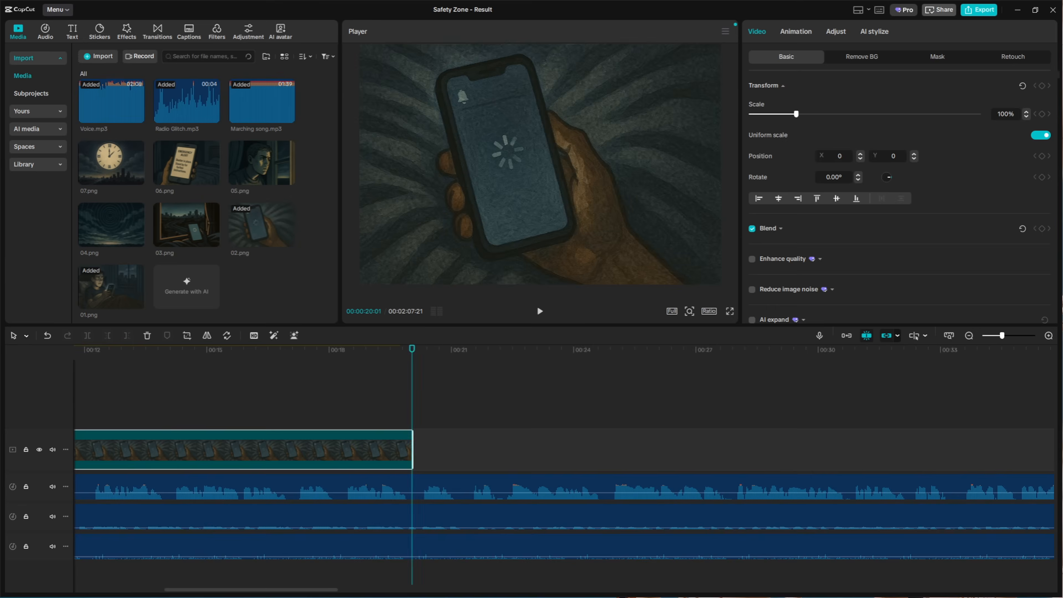
Place 04.png directly after 02.png on the timeline and extend it to 10 seconds.
left_click_drag(111, 225, 415, 449)
left_click_drag(612, 449, 819, 449)
left_click(819, 402)
Place 06.png directly after the 04.png clip on the timeline.
scroll(819, 402, "right", 5)
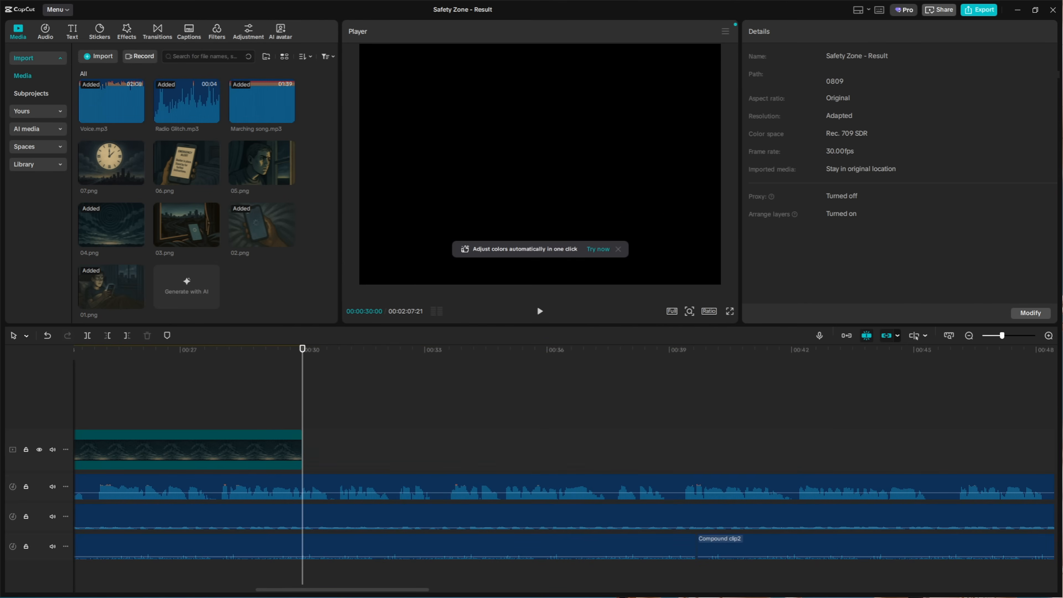
left_click_drag(186, 162, 310, 450)
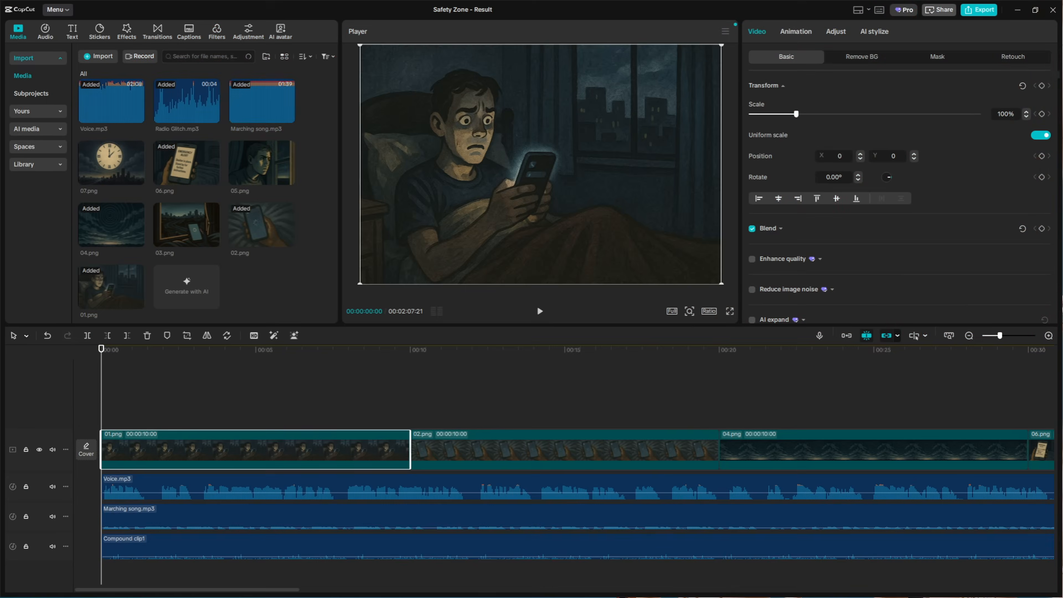
Apply the Zoom 1 combo animation and the Retro effect Black Noise to the 01.png clip.
left_click(796, 31)
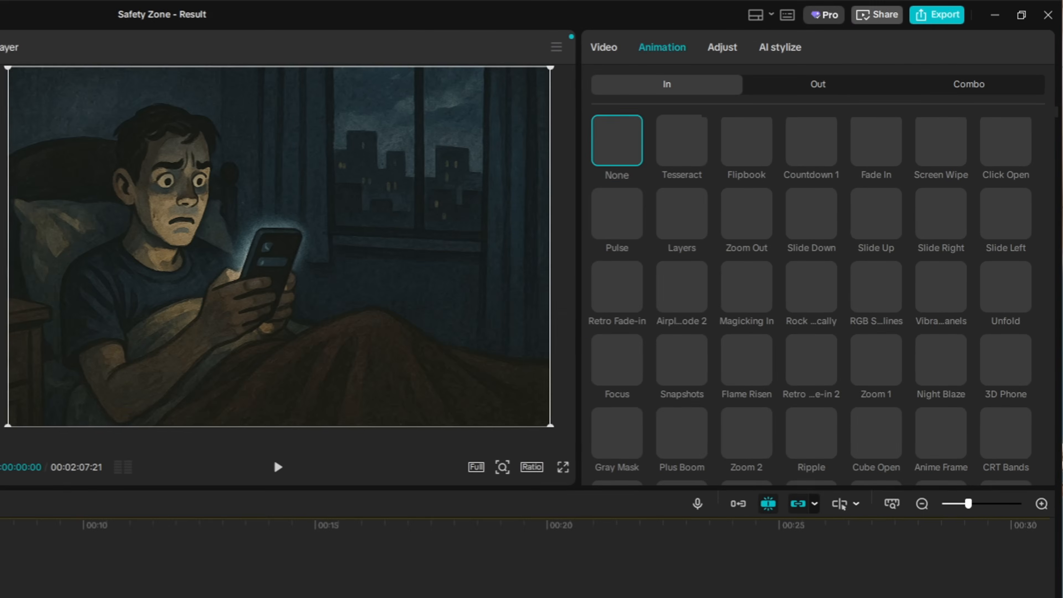
left_click(1000, 56)
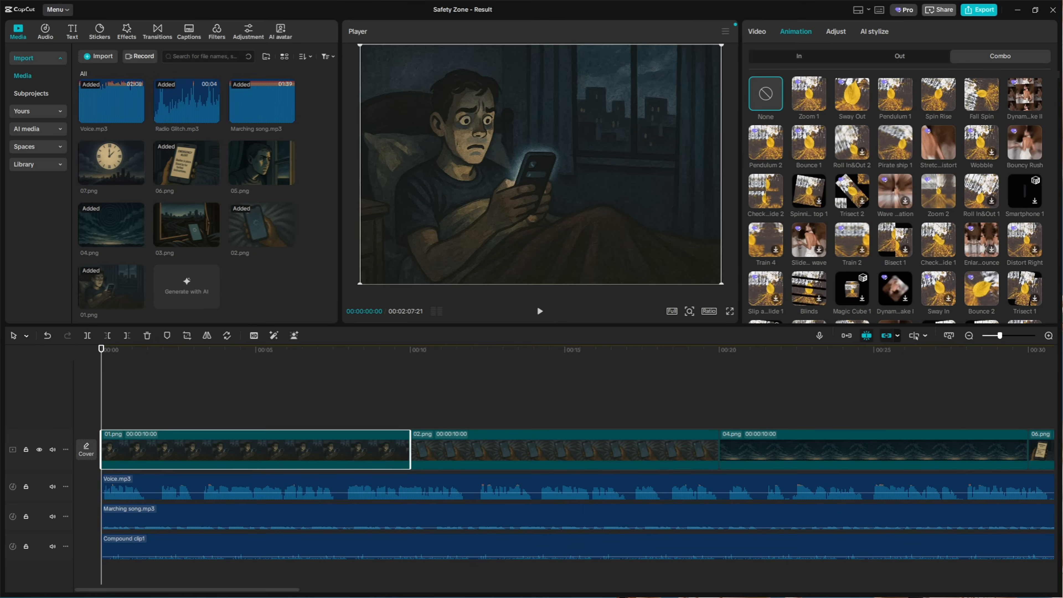
left_click(702, 133)
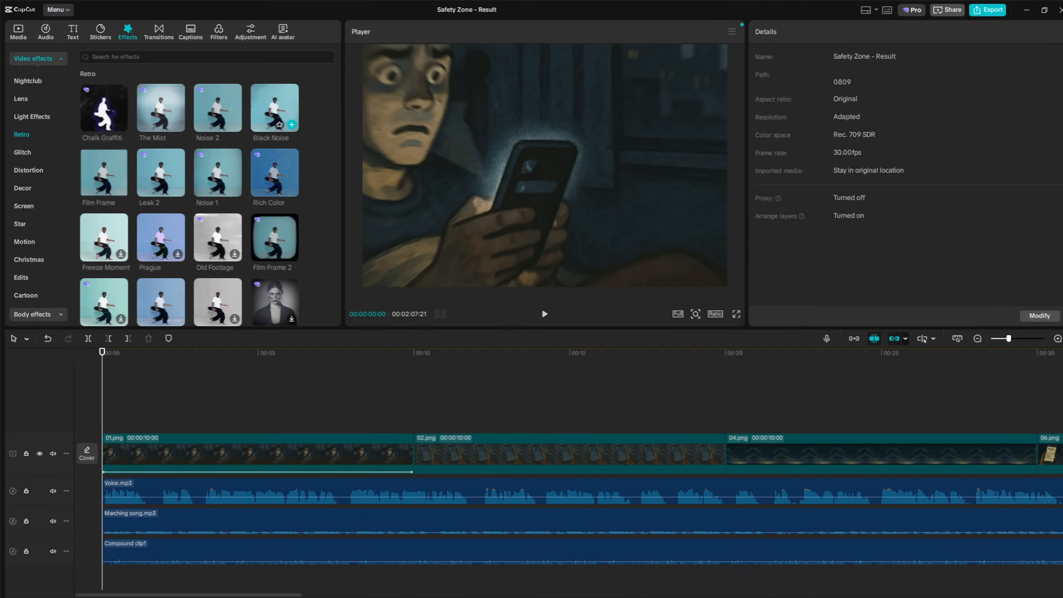
left_click_drag(386, 151, 159, 456)
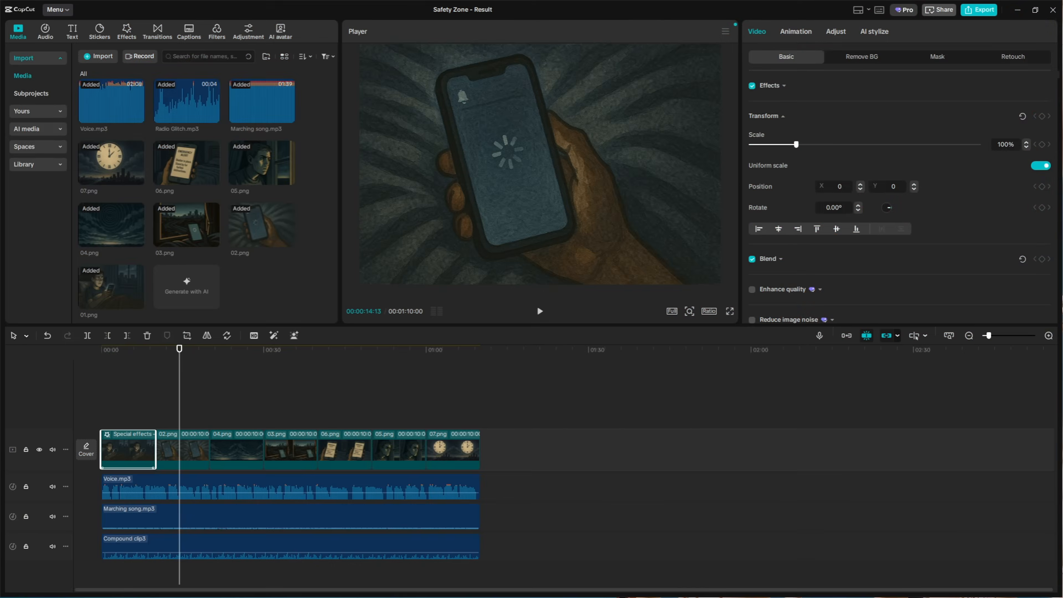
Paste the 01.png clip's copied attributes onto all six remaining image clips and return the playhead to the timeline's start.
left_click_drag(192, 407, 477, 461)
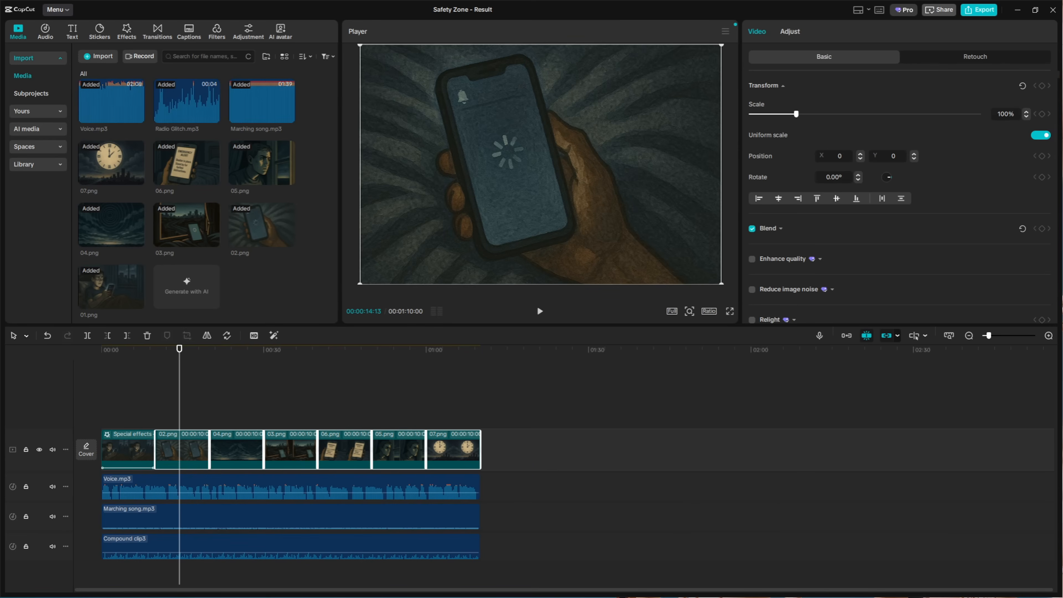
right_click(451, 449)
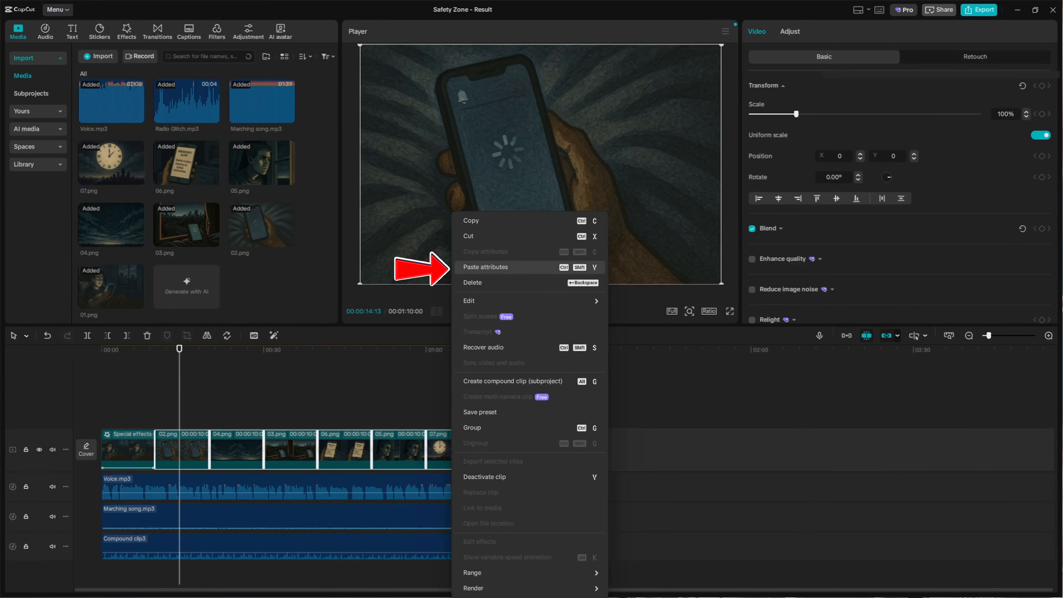
left_click(485, 267)
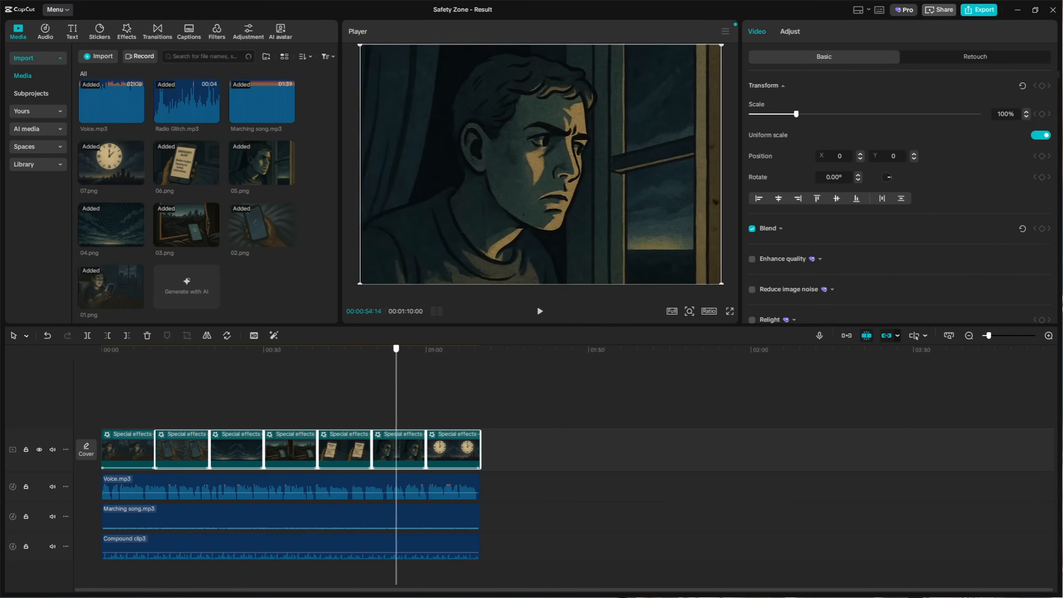
key("Home")
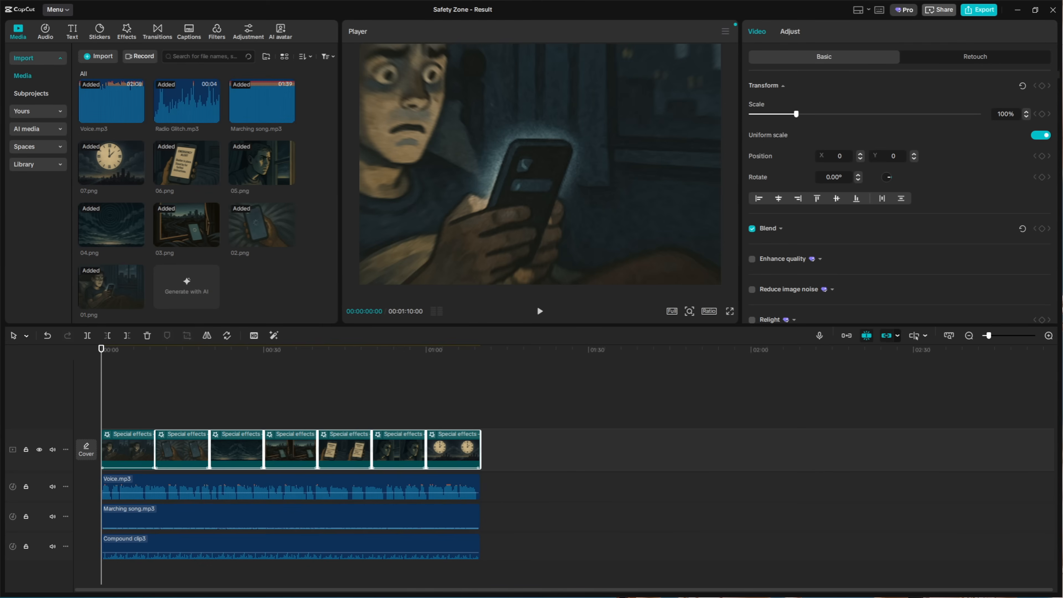
left_click(141, 390)
key("Home")
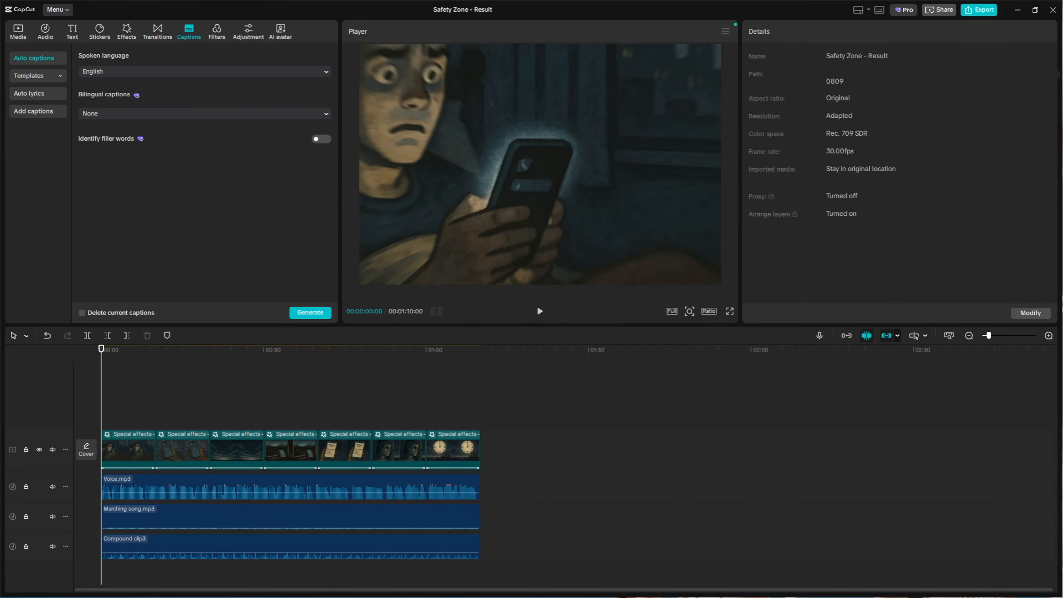
Generate English auto captions without bilingual text and move the center-aligned captions up to the middle of the frame.
left_click(309, 313)
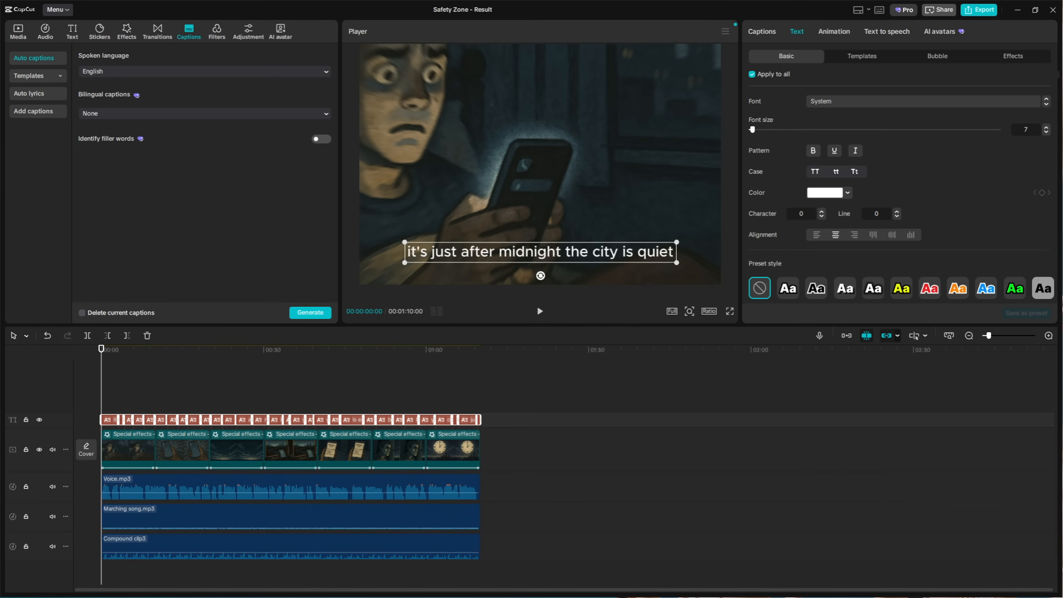
left_click(872, 235)
left_click(835, 235)
left_click_drag(540, 252, 540, 170)
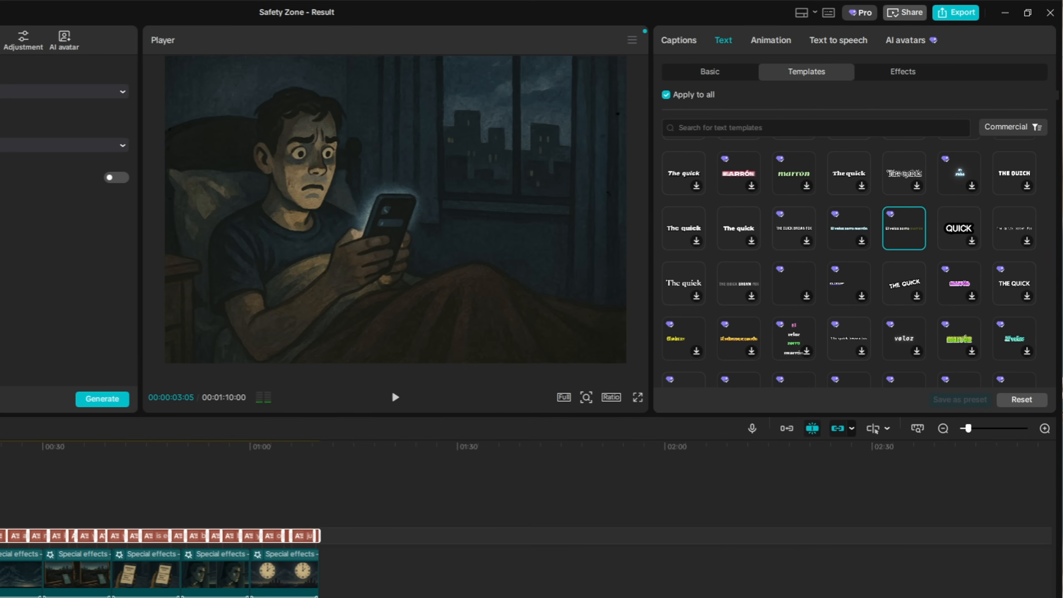
Play back the opening captions to check the word-highlighting text template, and open the basic text settings.
left_click(540, 311)
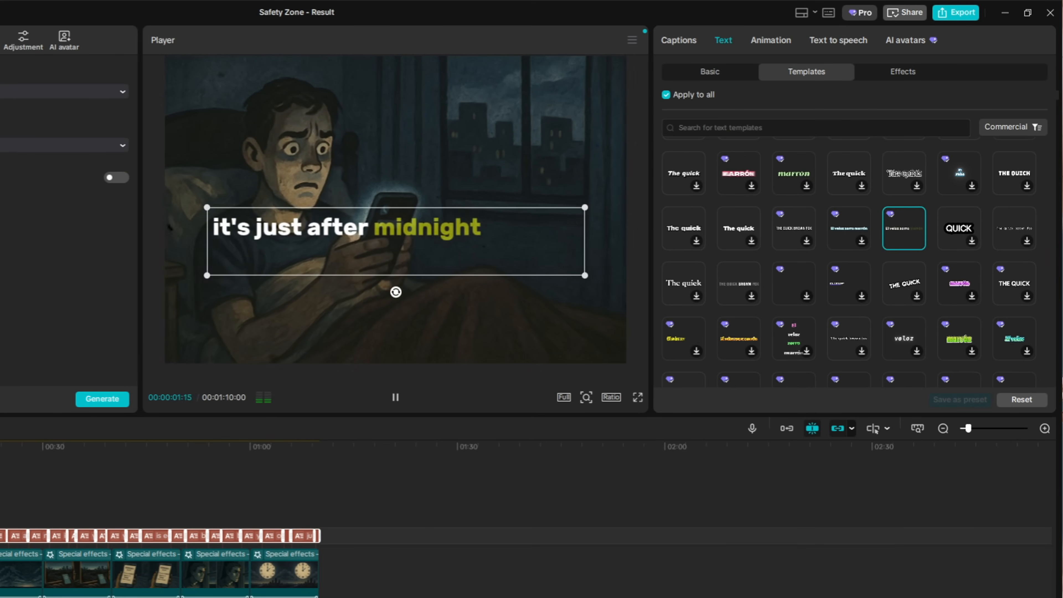
left_click(393, 394)
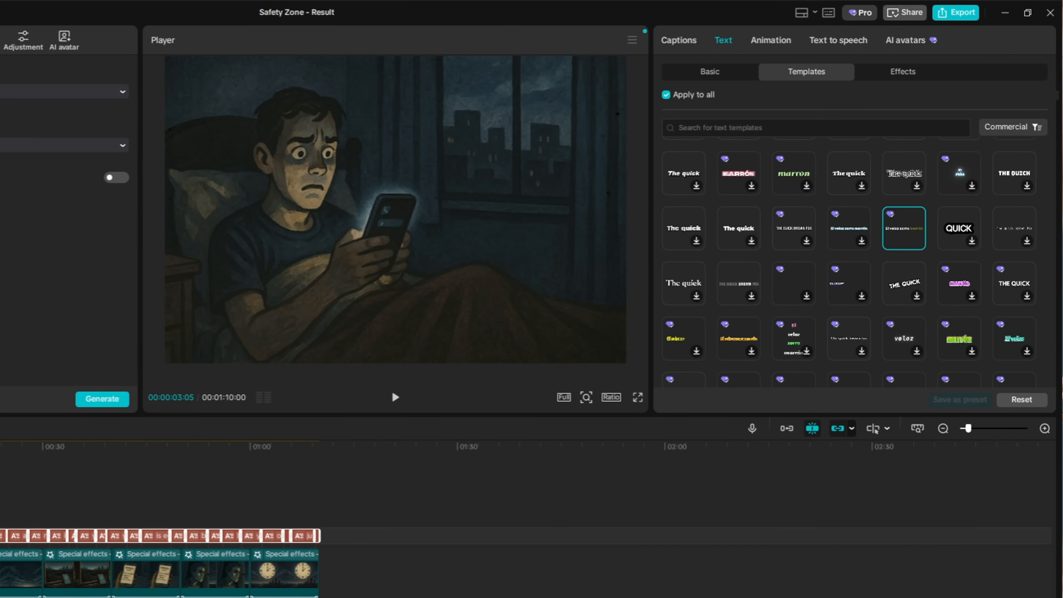
left_click(394, 395)
left_click(710, 72)
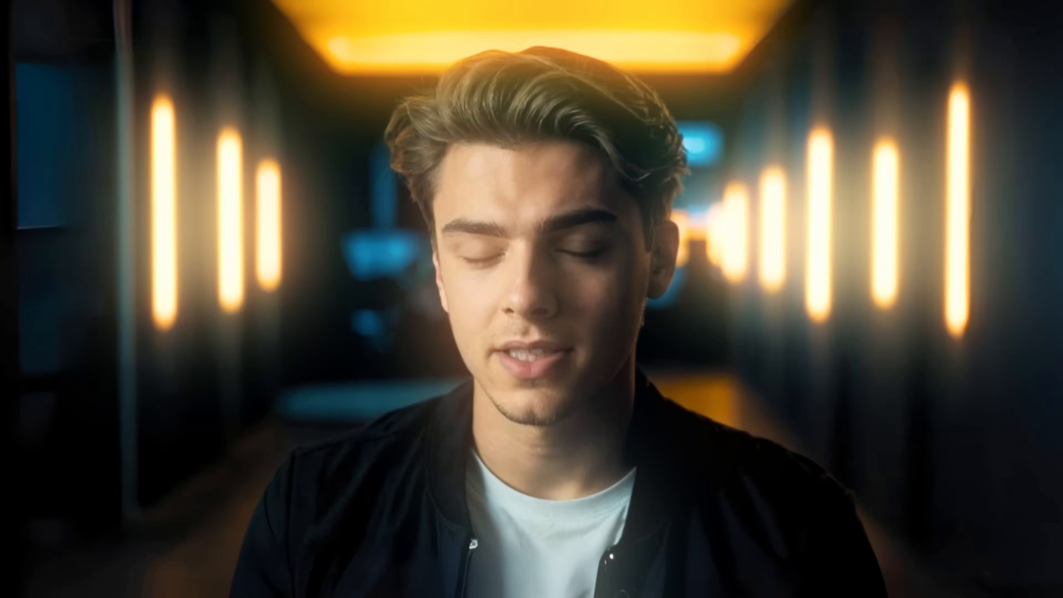